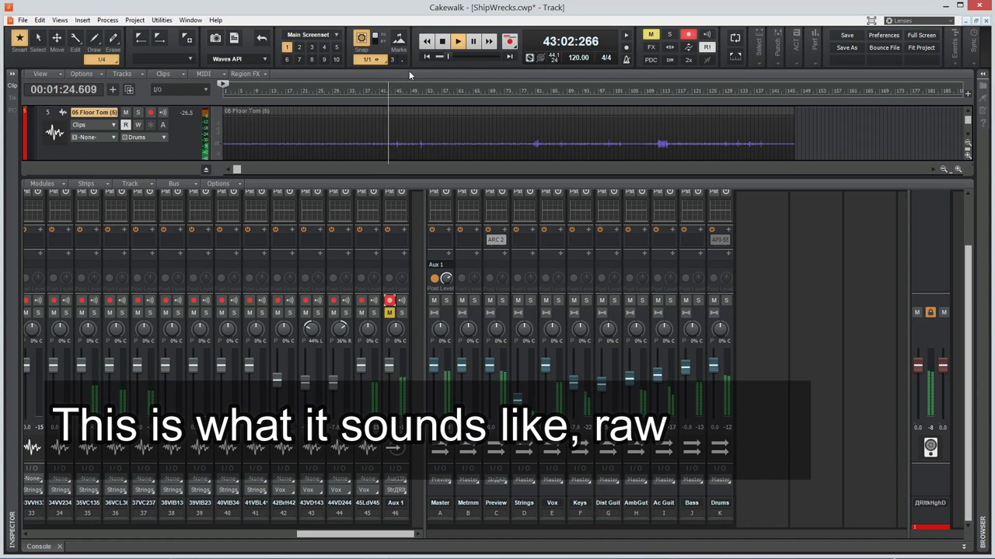
# Stop playback and copy the API-550A Stereo equalizer from the Drums bus to the Bass, guitar and Vox buses.
pyautogui.press('space')
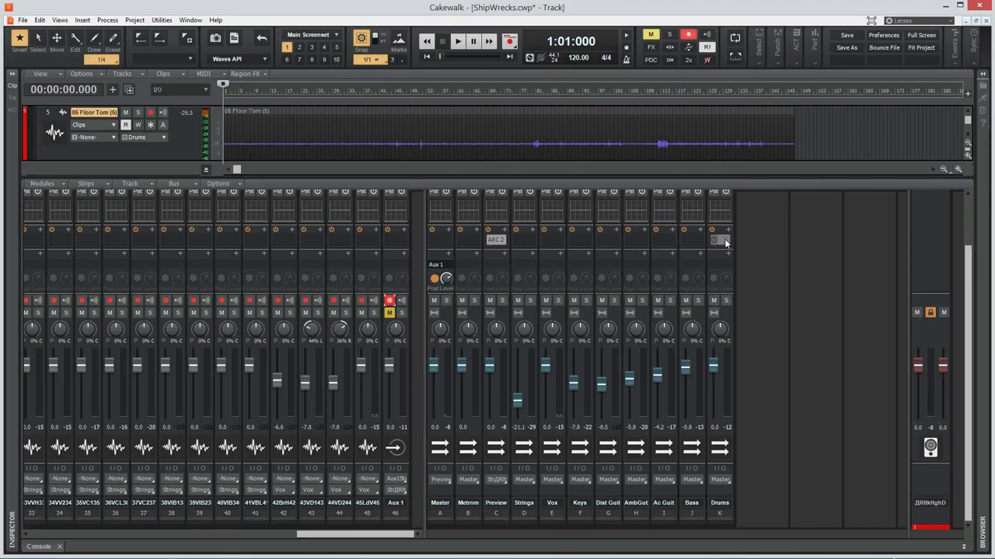
pyautogui.doubleClick(725, 241)
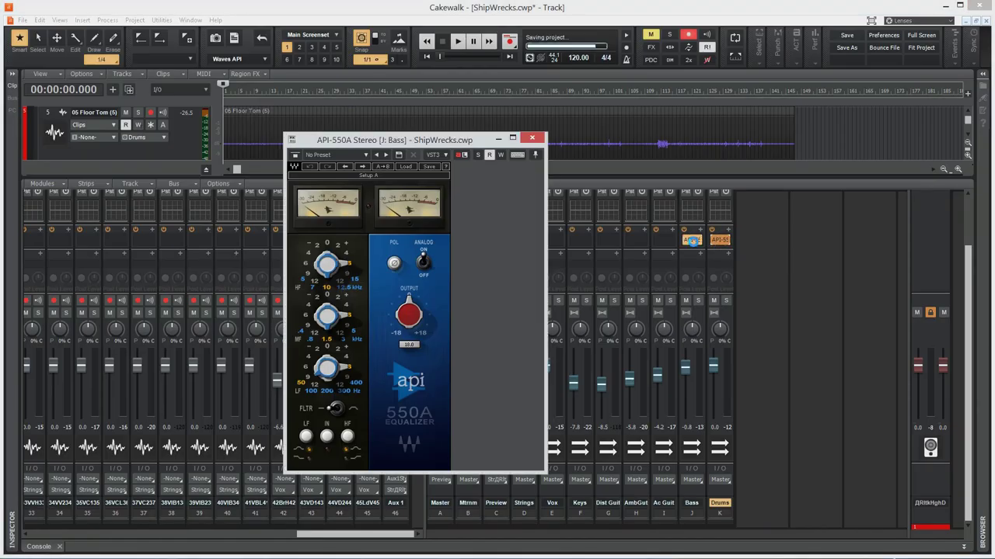
pyautogui.click(668, 240)
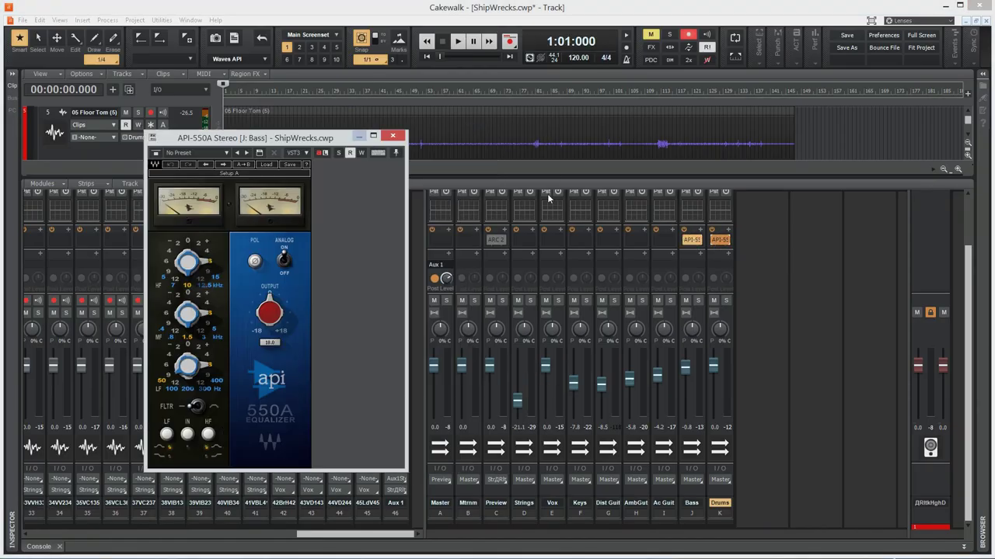
pyautogui.moveTo(663, 240); pyautogui.dragTo(607, 240)
pyautogui.moveTo(608, 240); pyautogui.dragTo(551, 240)
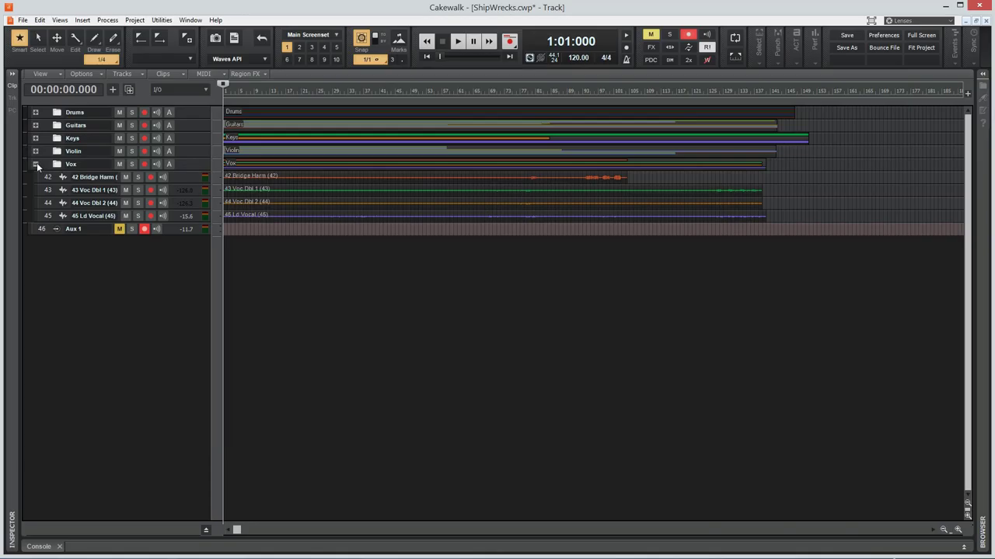
# Collapse the Vox track folder and start playback of the project.
pyautogui.click(35, 164)
pyautogui.press('space')
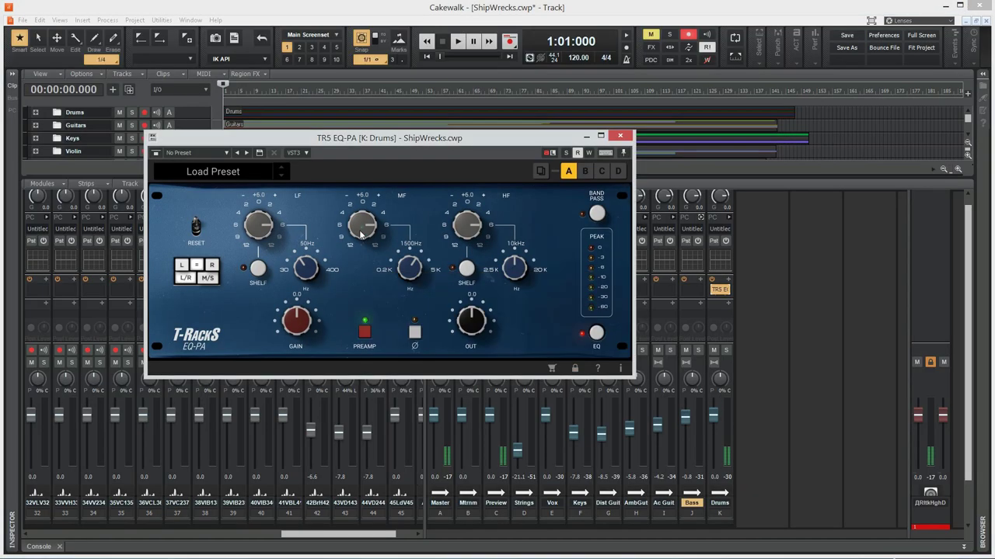
# Copy the TR5 EQ-PA equalizer from the Drums bus to the Bass, Ac Guit, Amb Guit and Dist Guit buses.
pyautogui.moveTo(719, 289); pyautogui.dragTo(692, 289)
pyautogui.click(595, 344)
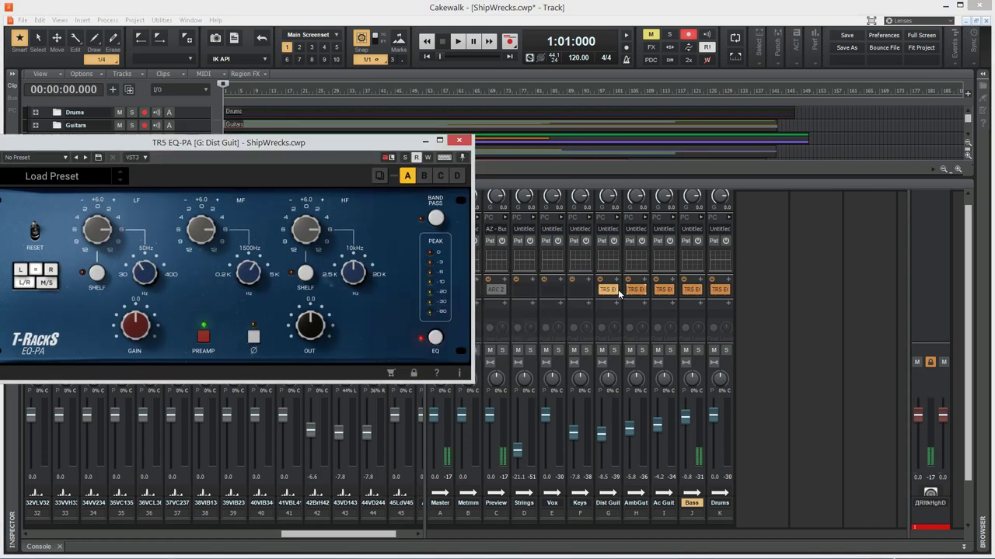
pyautogui.click(594, 344)
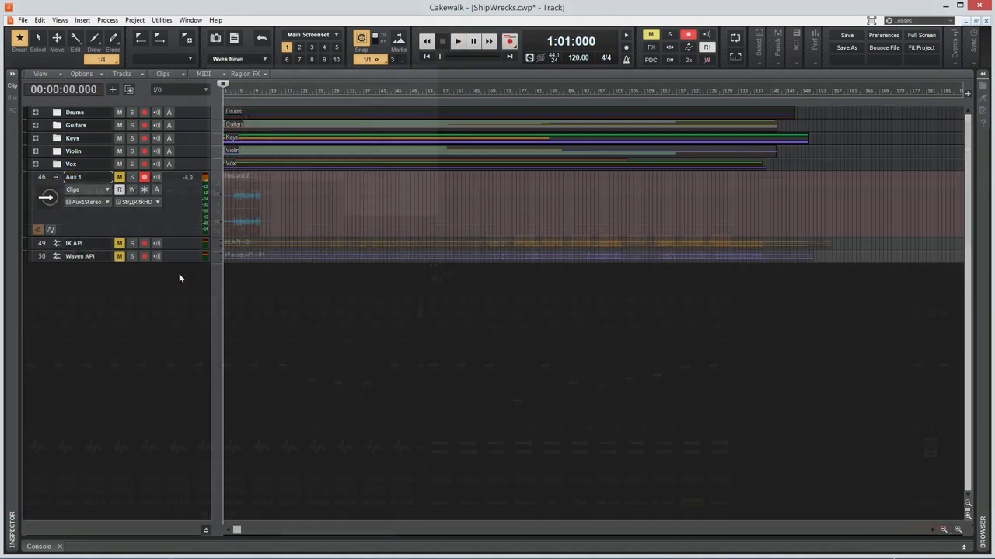
pyautogui.rightClick(163, 298)
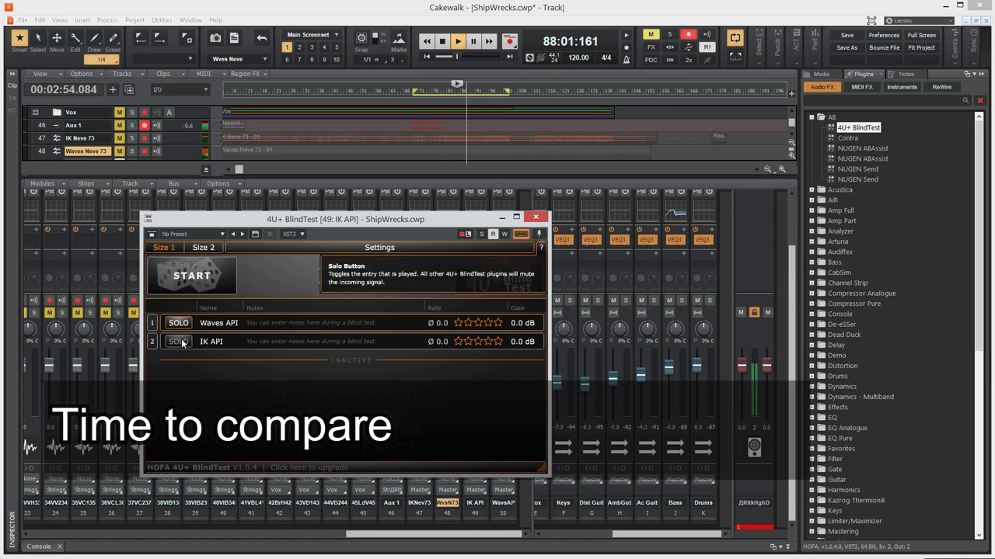
# Compare the Waves API and IK API mixes by soloing them alternately in 4U+ BlindTest during playback, and stop the transport.
pyautogui.click(178, 342)
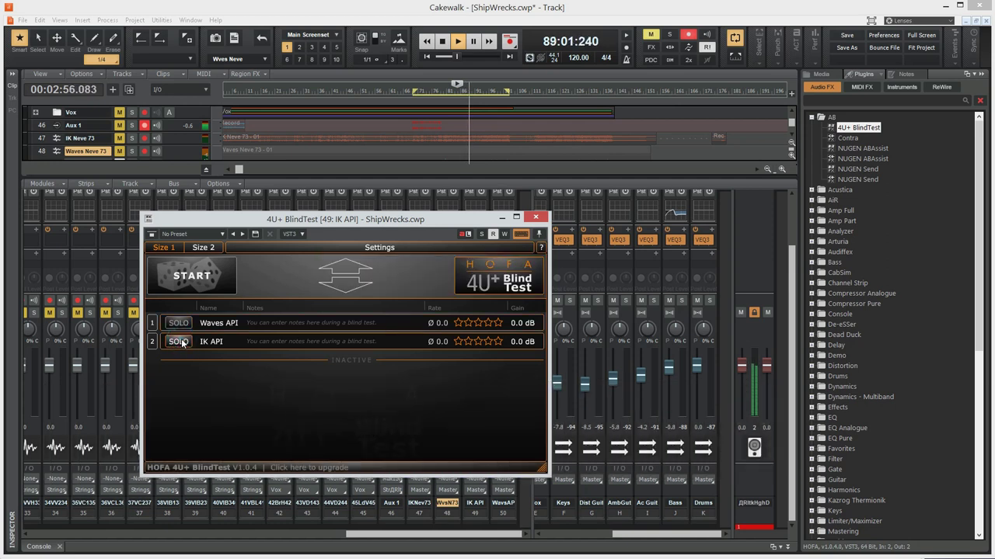
pyautogui.click(179, 324)
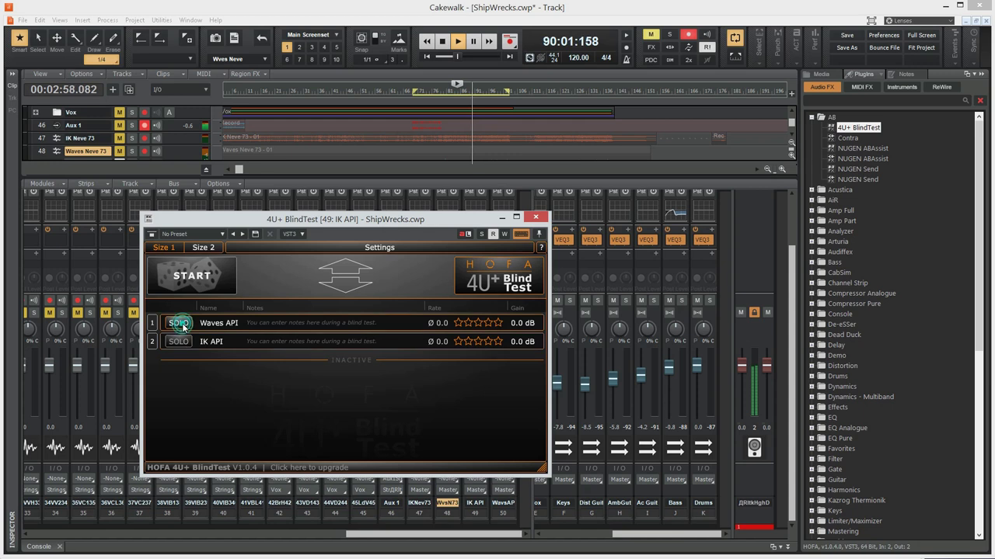
pyautogui.click(179, 343)
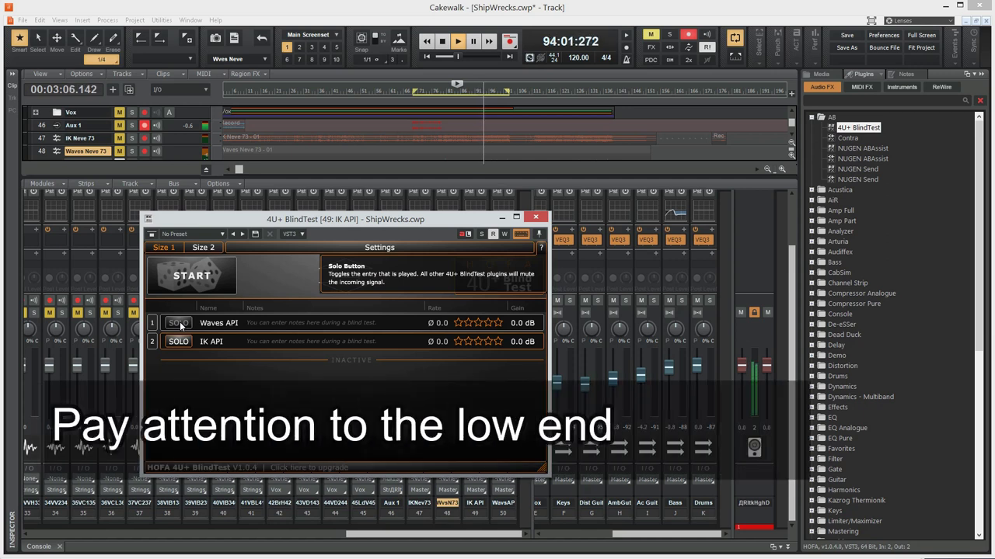
pyautogui.click(179, 321)
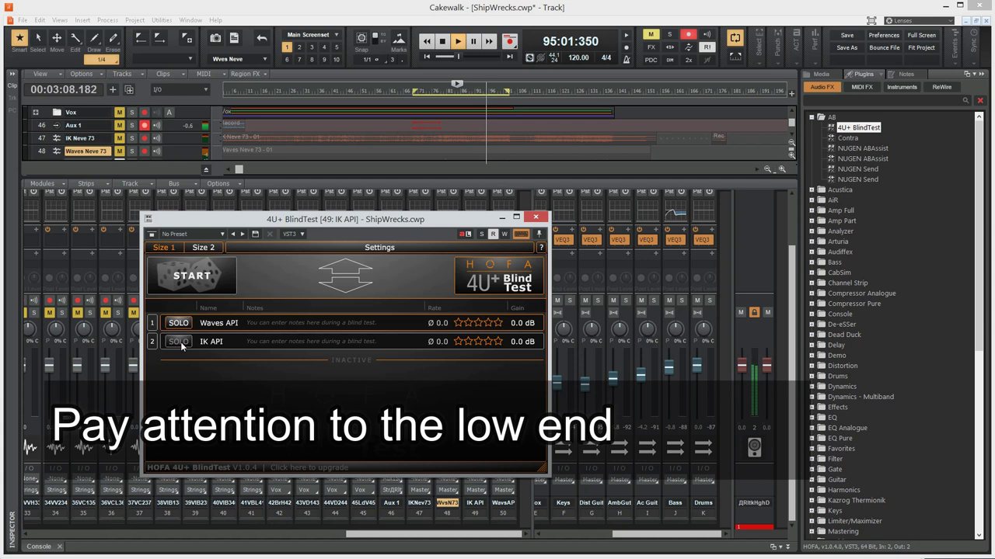
pyautogui.click(179, 324)
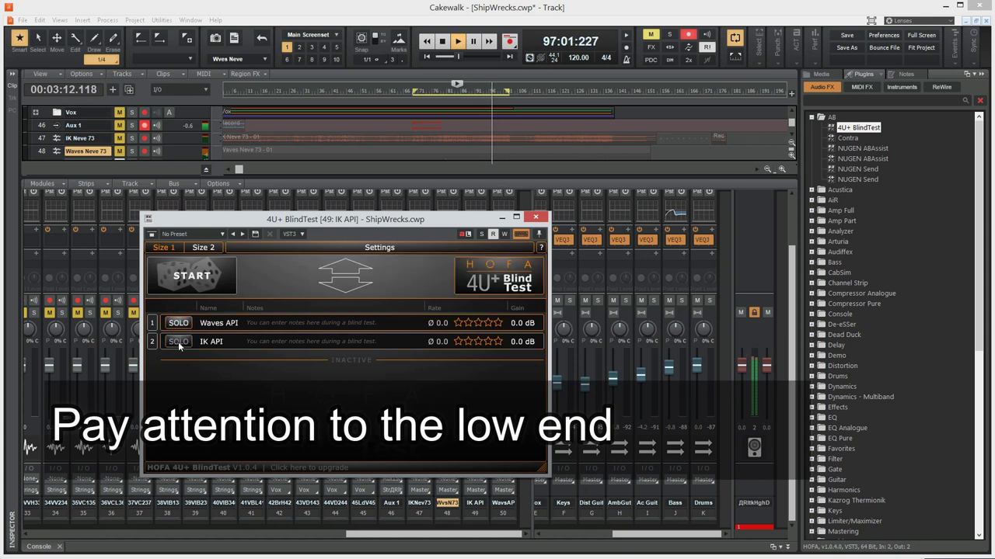
pyautogui.click(178, 342)
pyautogui.click(174, 323)
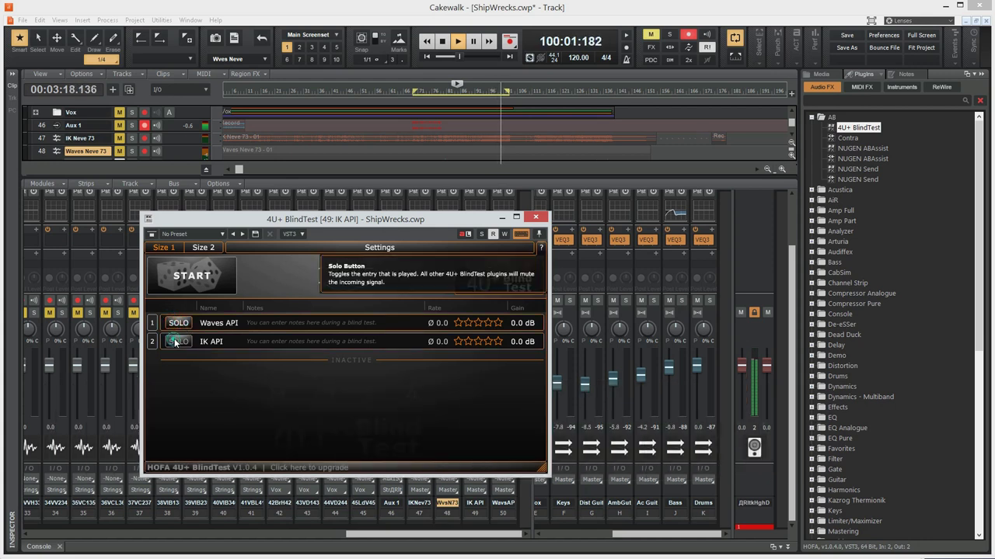
pyautogui.click(176, 343)
pyautogui.click(178, 324)
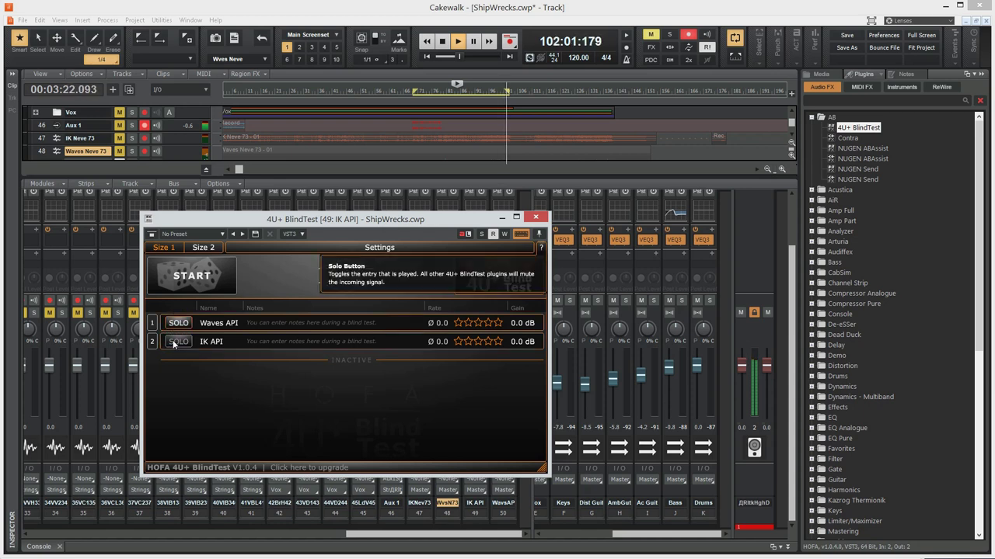
pyautogui.click(174, 342)
pyautogui.click(444, 42)
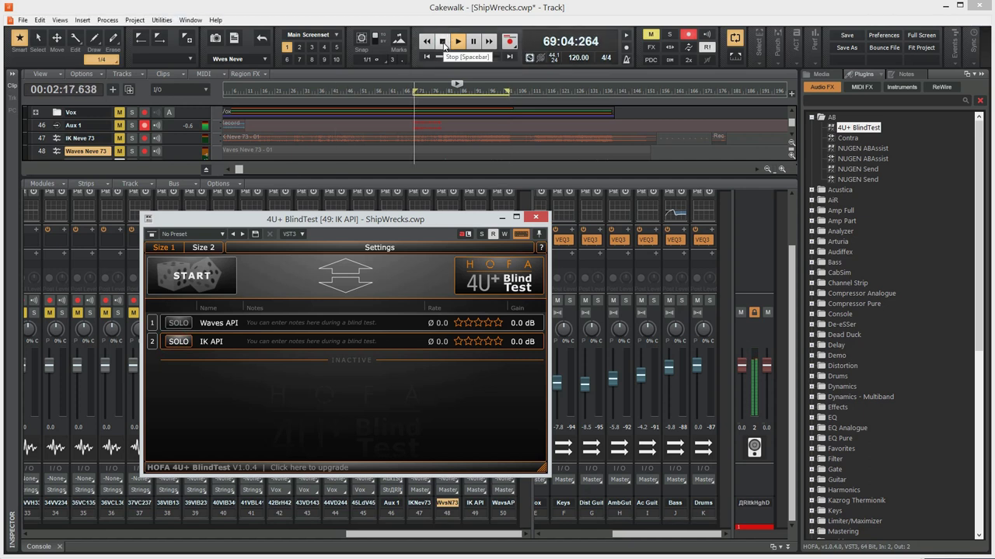
# Close the BlindTest window and open the options of the 4U+ BlindTest effect on the IK API track.
pyautogui.click(399, 115)
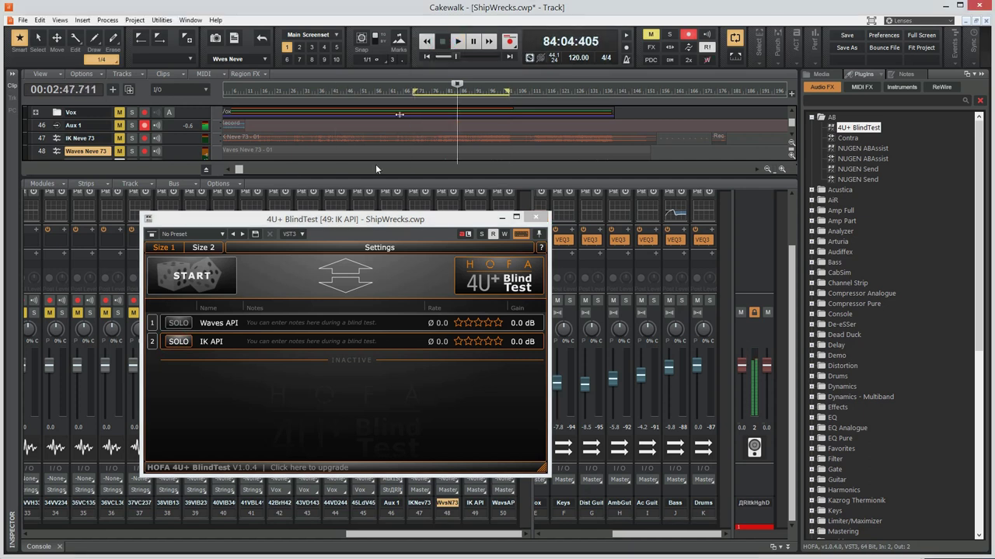
pyautogui.click(534, 217)
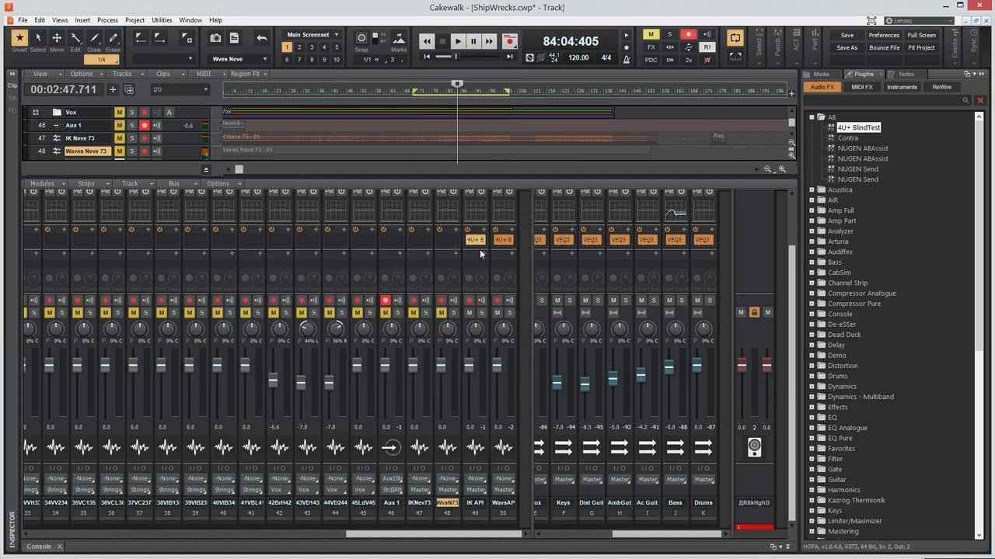
pyautogui.rightClick(470, 242)
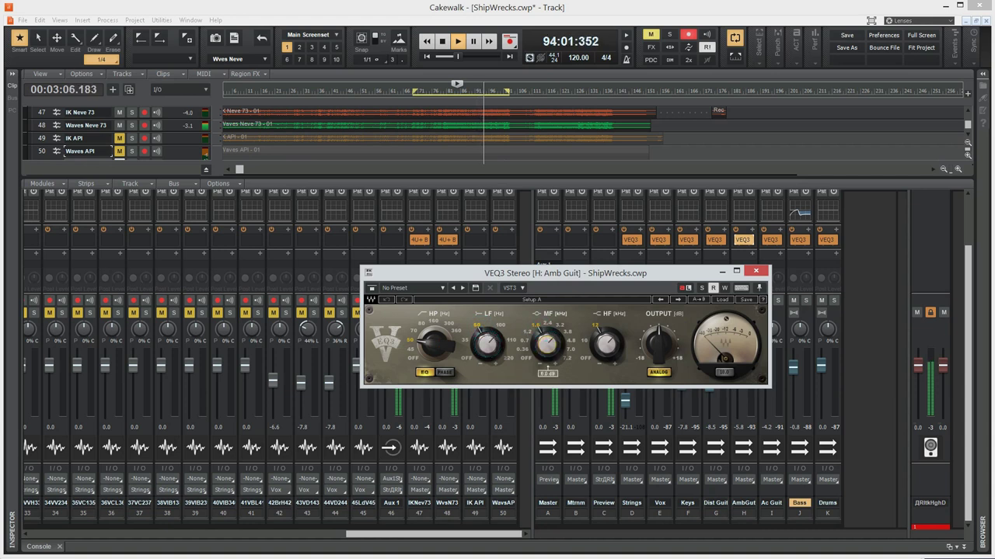
# Examine the low- and high-frequency controls of the VEQ3 equalizer on the Amb Guit bus and close its window.
pyautogui.moveTo(488, 363)
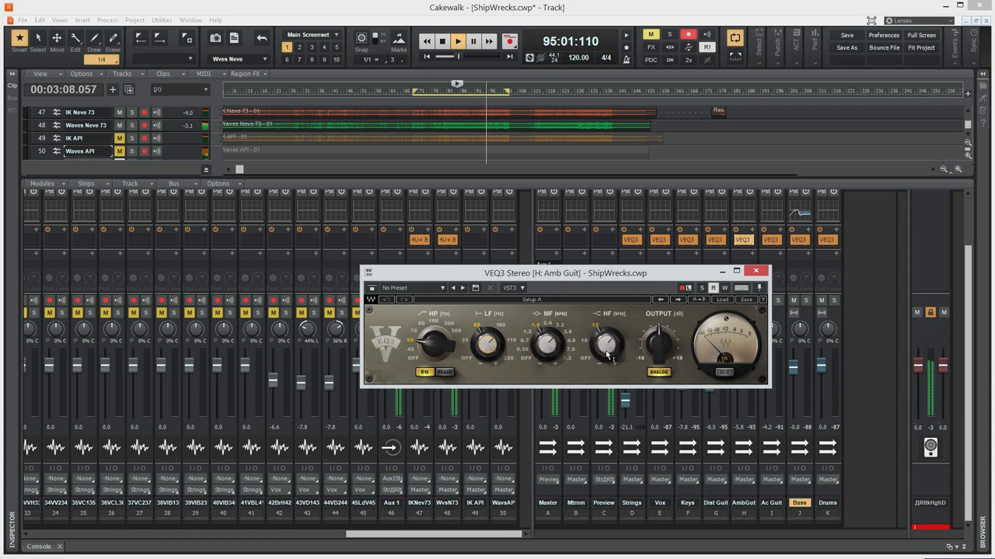
pyautogui.moveTo(603, 364)
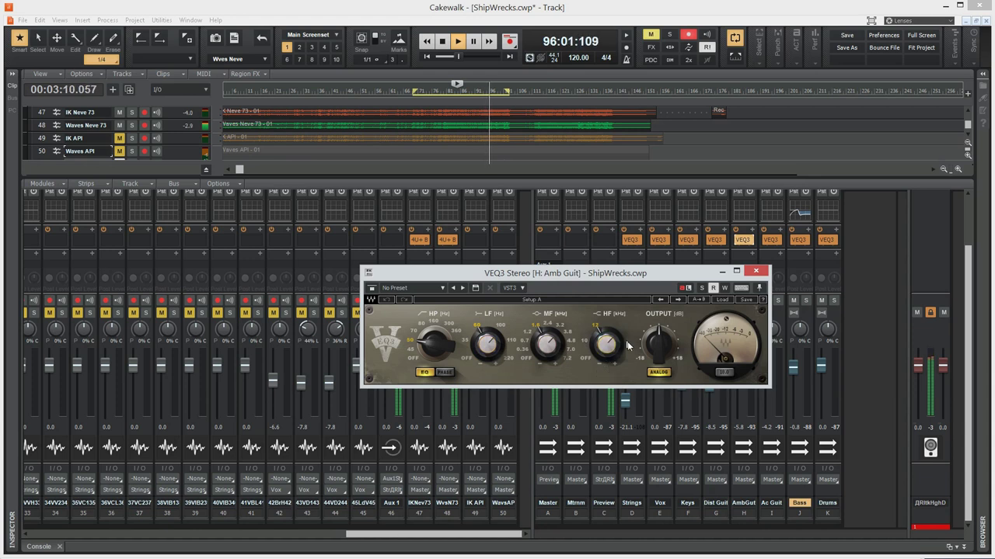
pyautogui.click(756, 270)
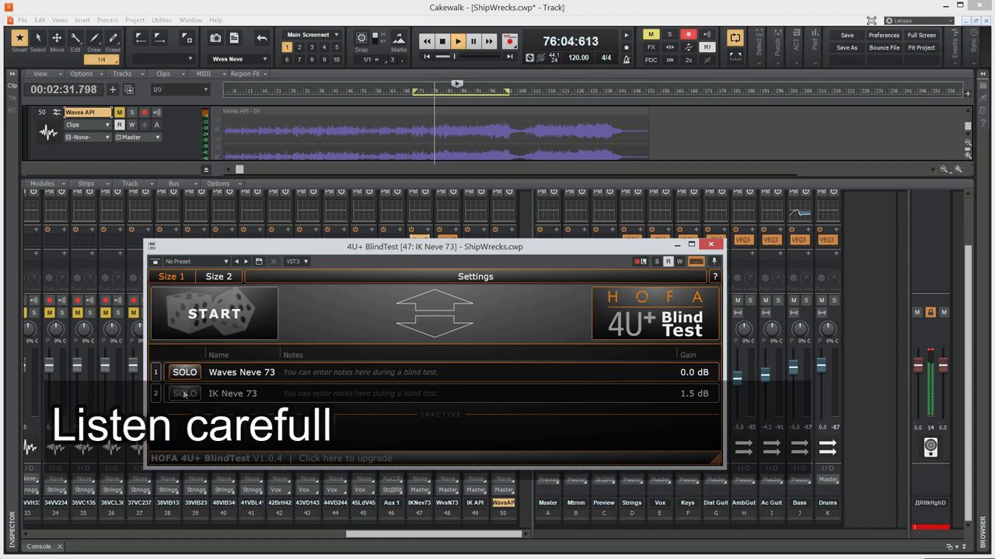
# Compare the Waves Neve 73 and IK Neve 73 mixes by soloing them alternately in 4U+ BlindTest during looped playback.
pyautogui.click(189, 374)
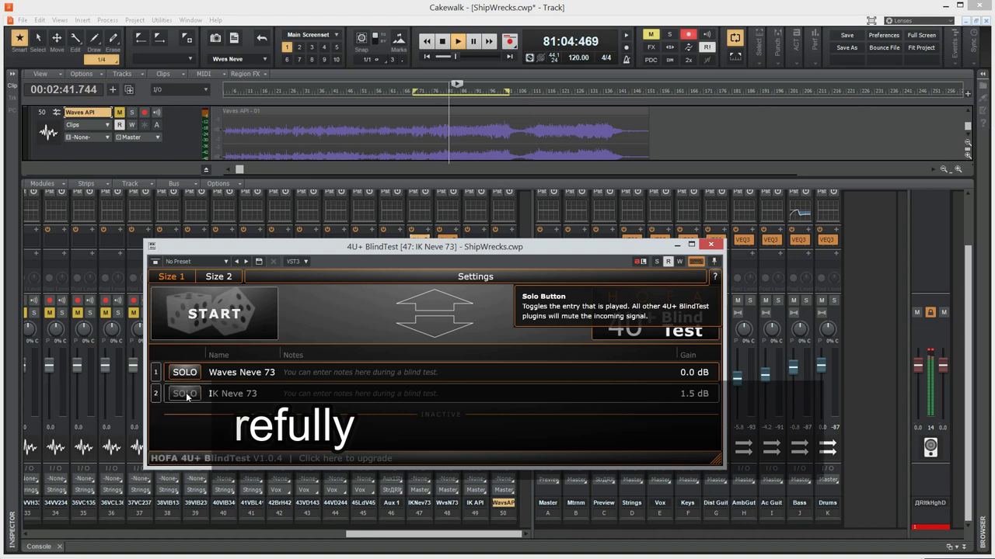
pyautogui.click(185, 394)
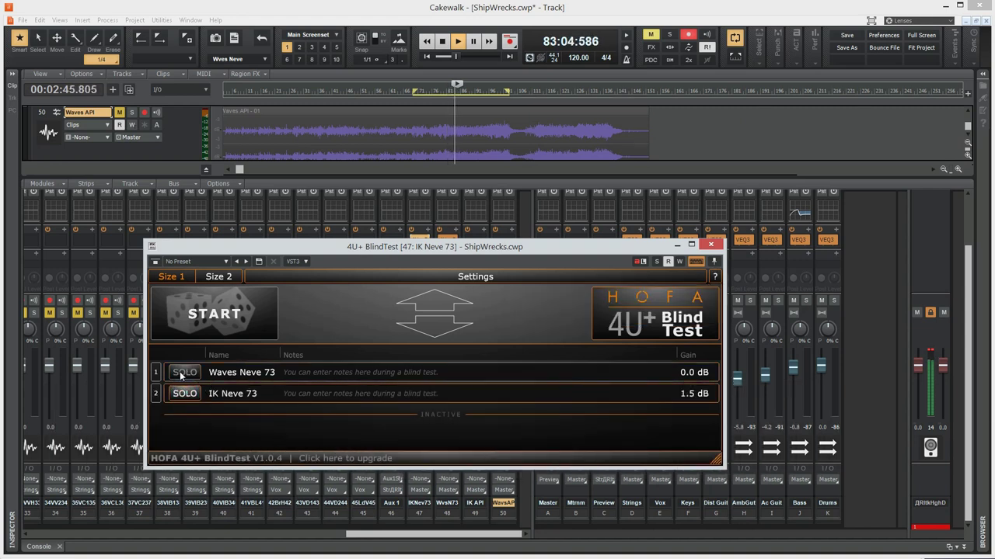
pyautogui.click(182, 394)
pyautogui.click(181, 394)
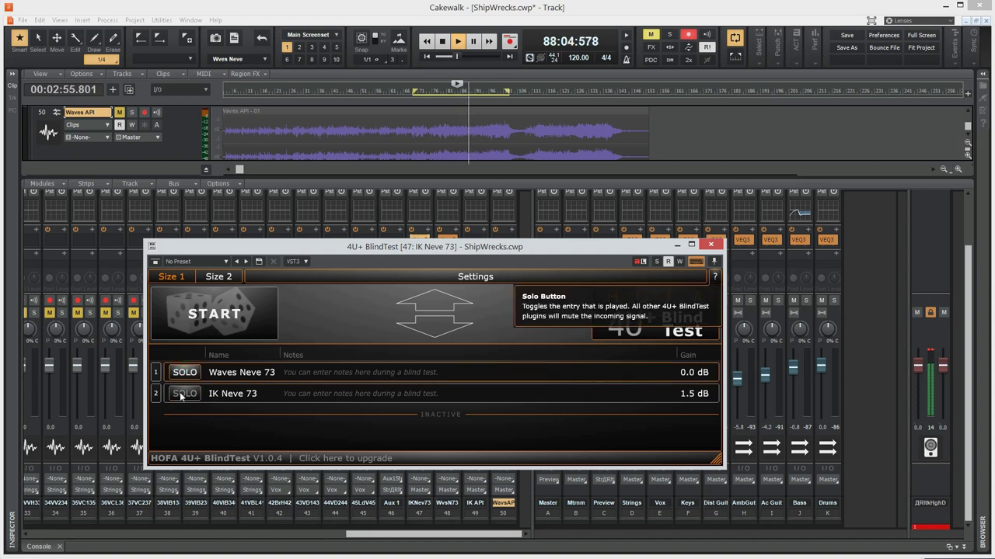
pyautogui.click(181, 395)
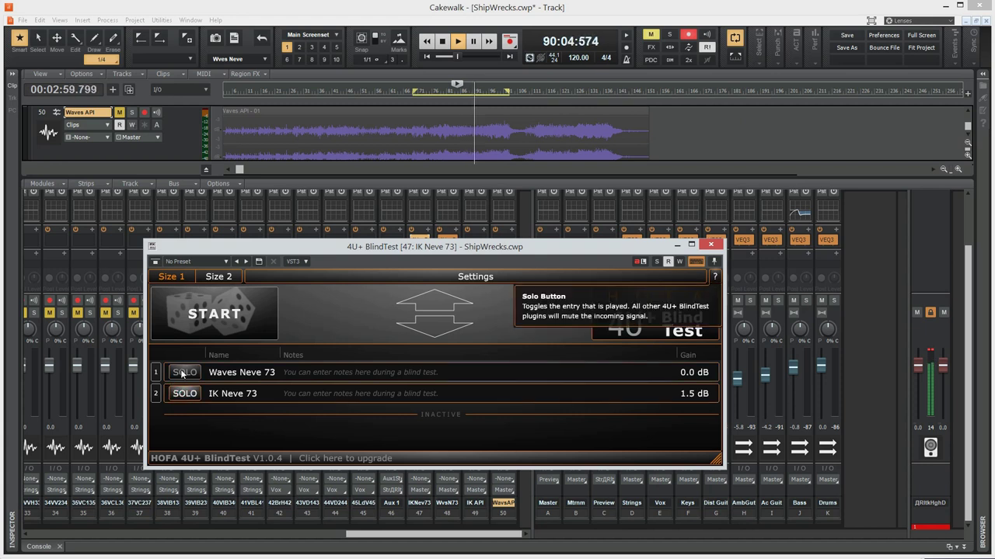
pyautogui.click(181, 373)
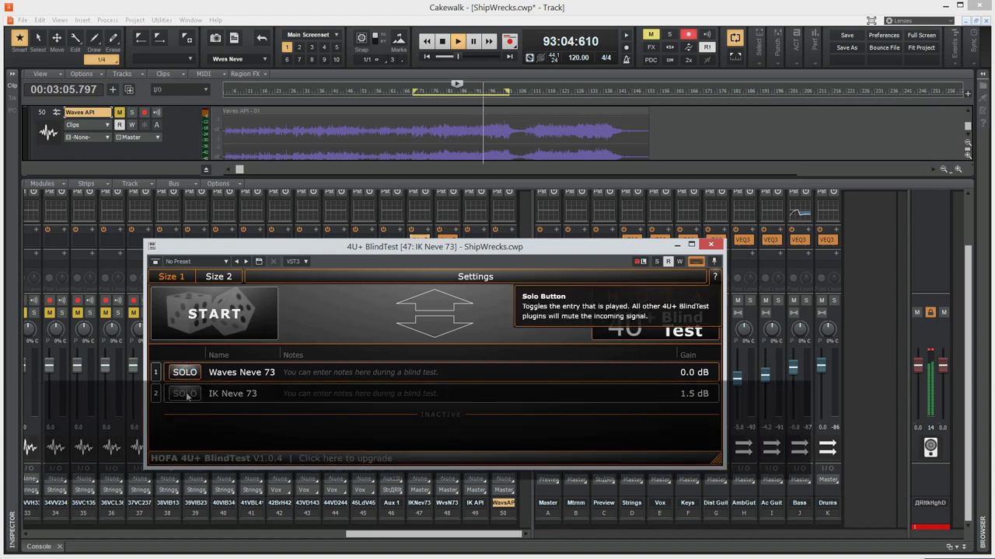
pyautogui.click(185, 394)
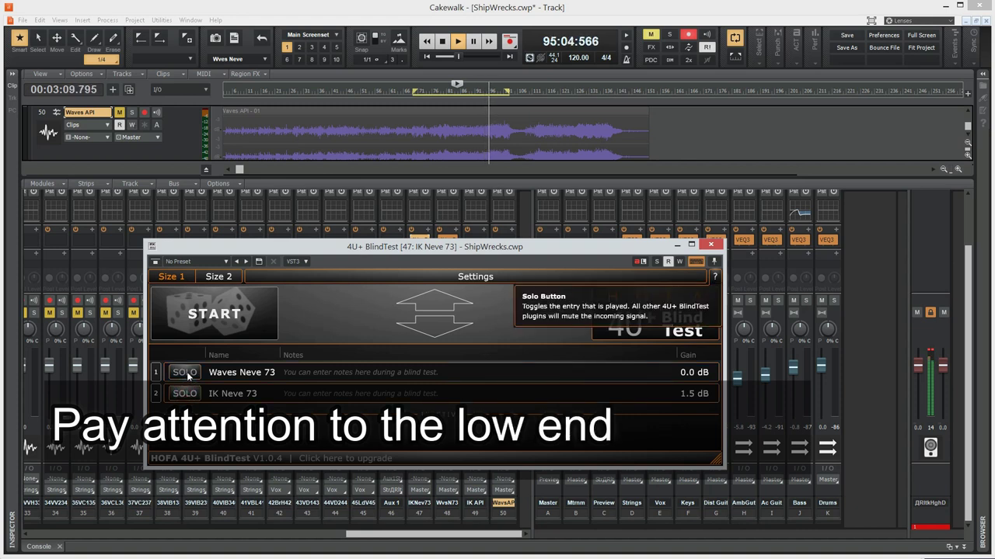
pyautogui.click(185, 373)
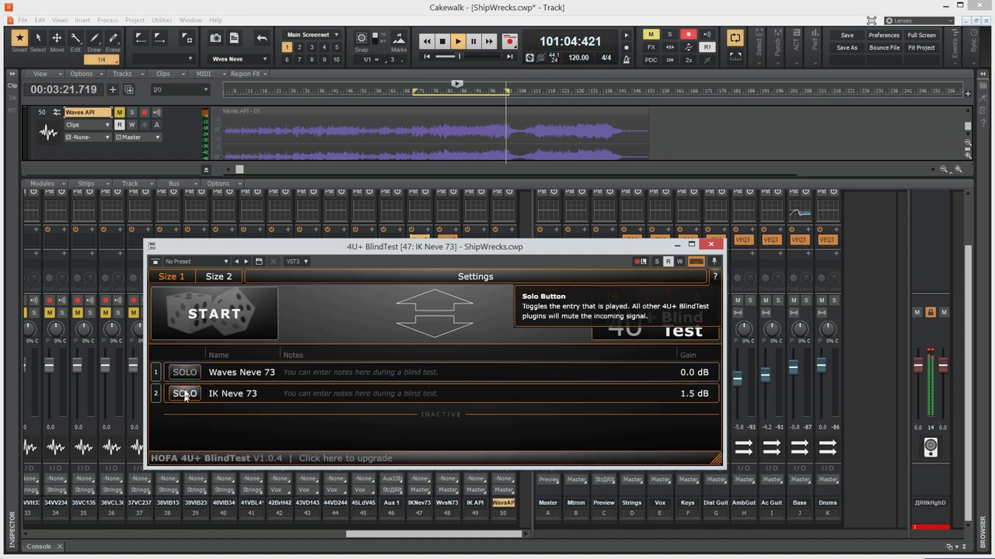
pyautogui.click(186, 373)
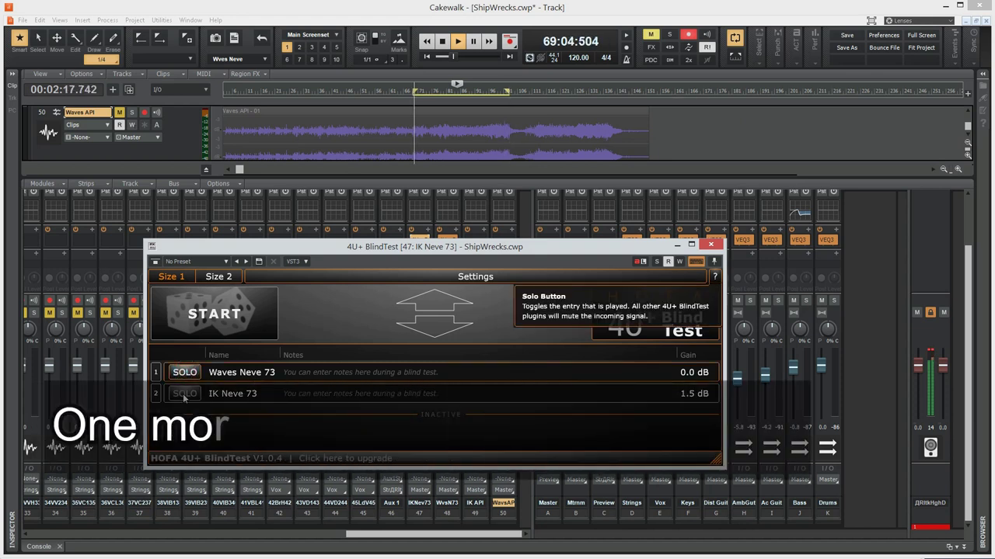
pyautogui.click(180, 374)
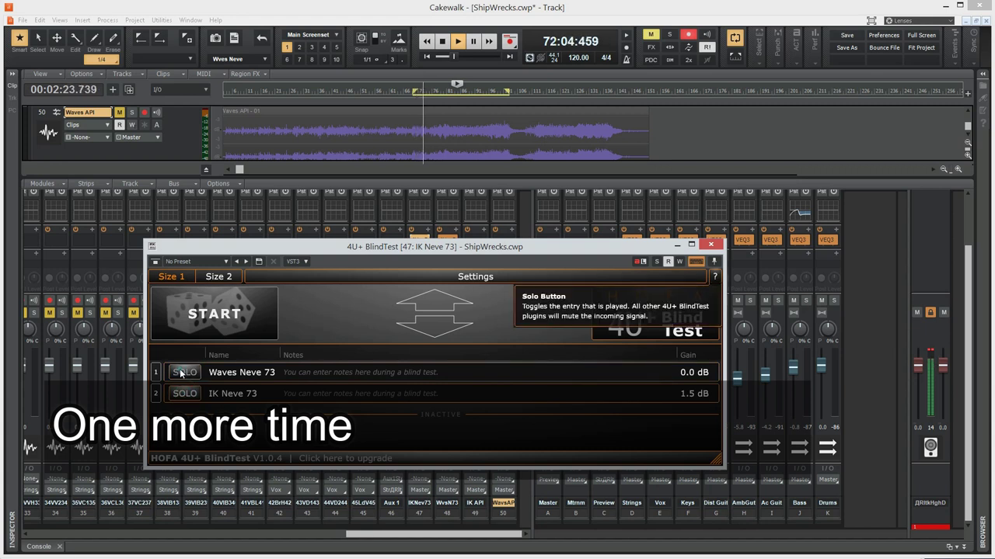
pyautogui.click(180, 374)
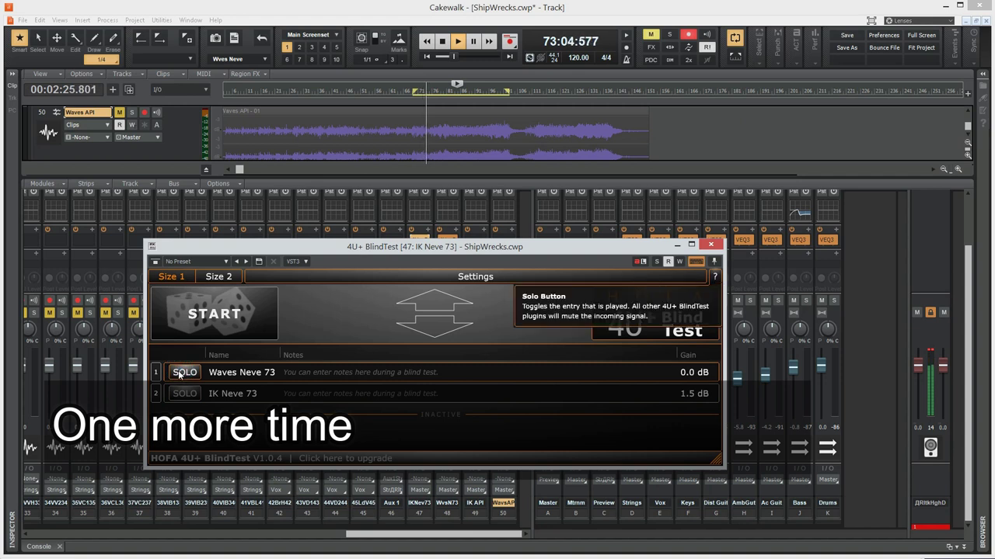
pyautogui.click(182, 388)
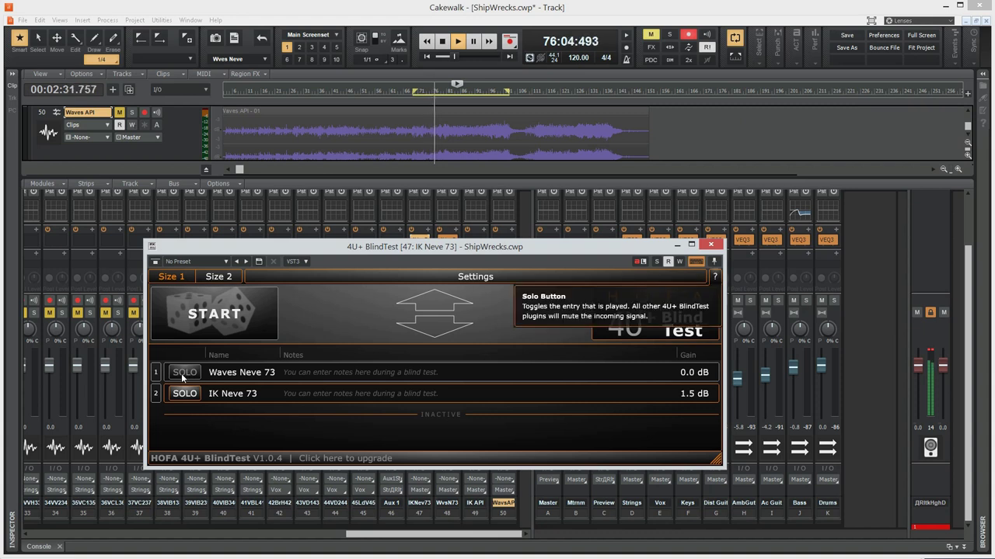
pyautogui.click(181, 373)
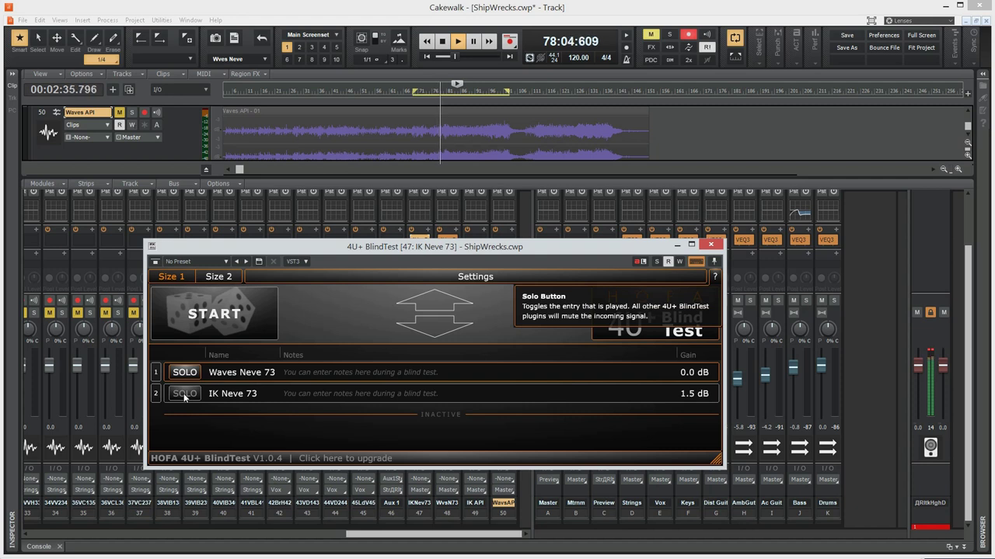
pyautogui.click(184, 394)
pyautogui.click(187, 373)
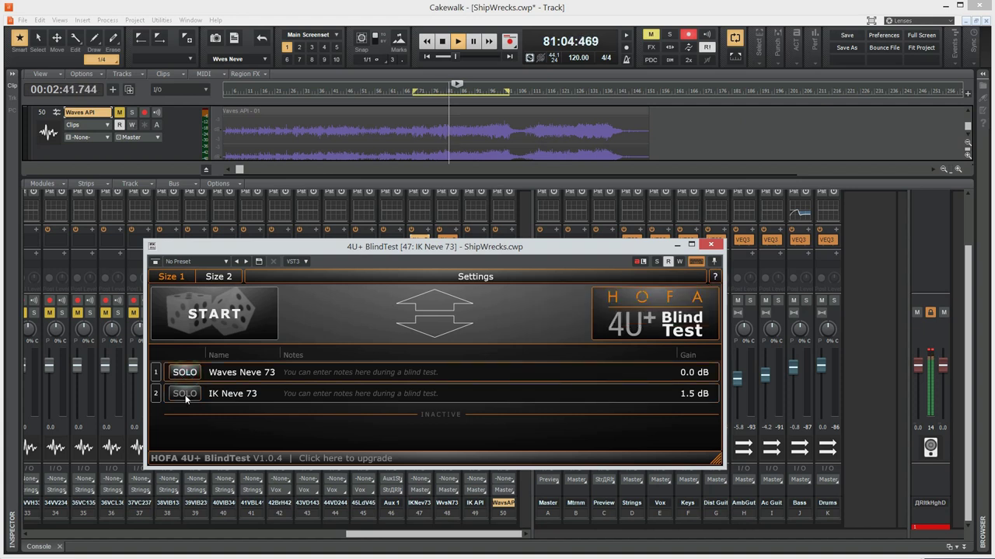
# Keep alternating the solo between IK Neve 73 and Waves Neve 73 through the rest of the looped section, ending on Waves Neve 73.
pyautogui.click(185, 394)
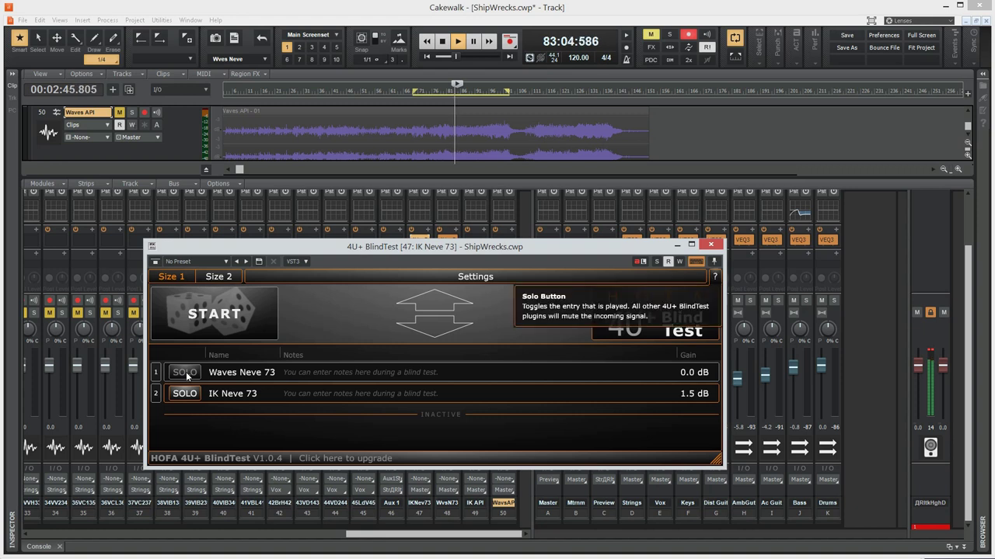
pyautogui.click(186, 373)
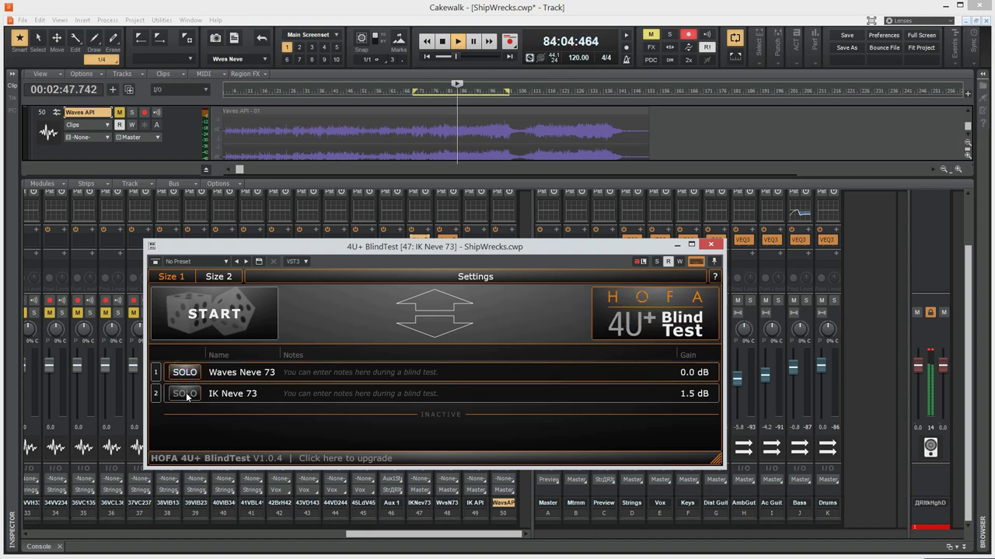
pyautogui.click(186, 395)
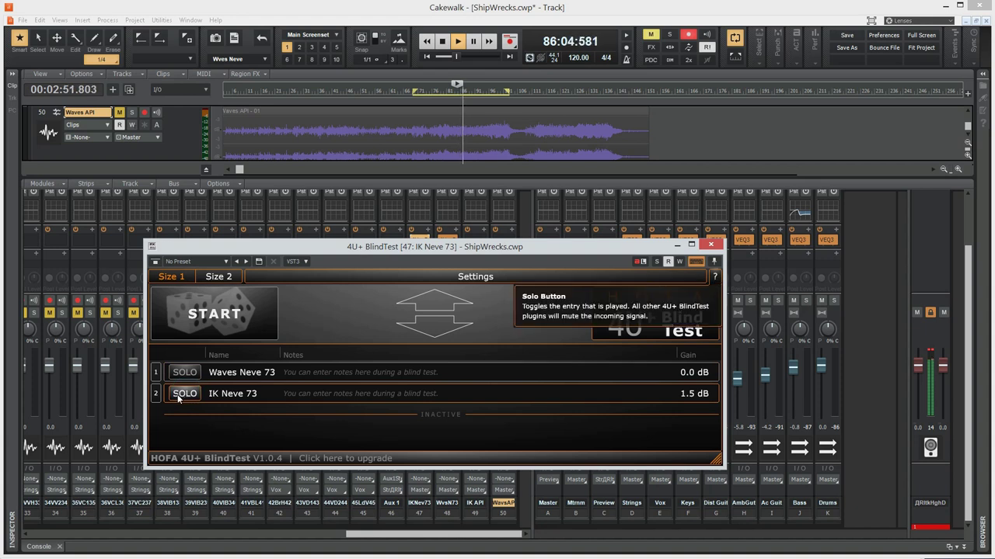
pyautogui.click(178, 373)
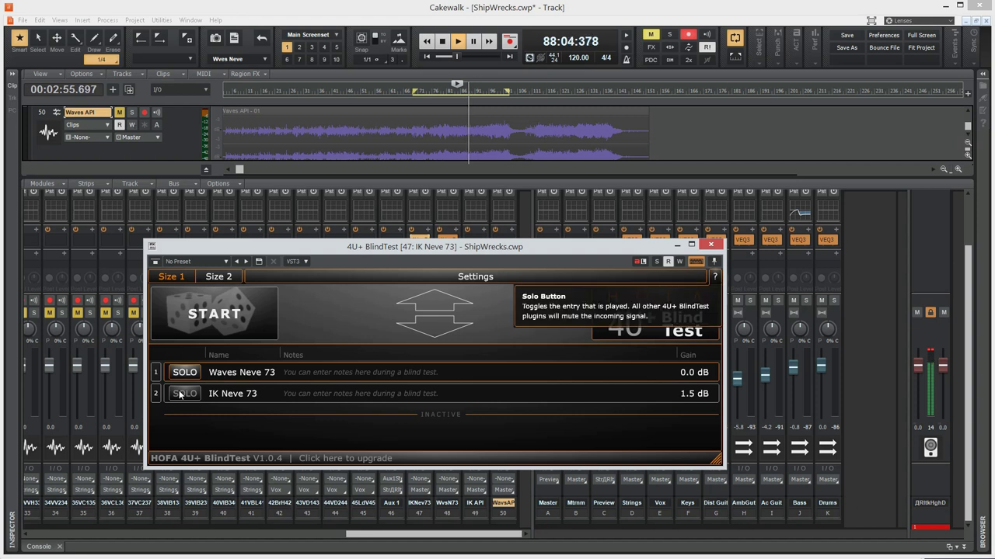
pyautogui.click(180, 394)
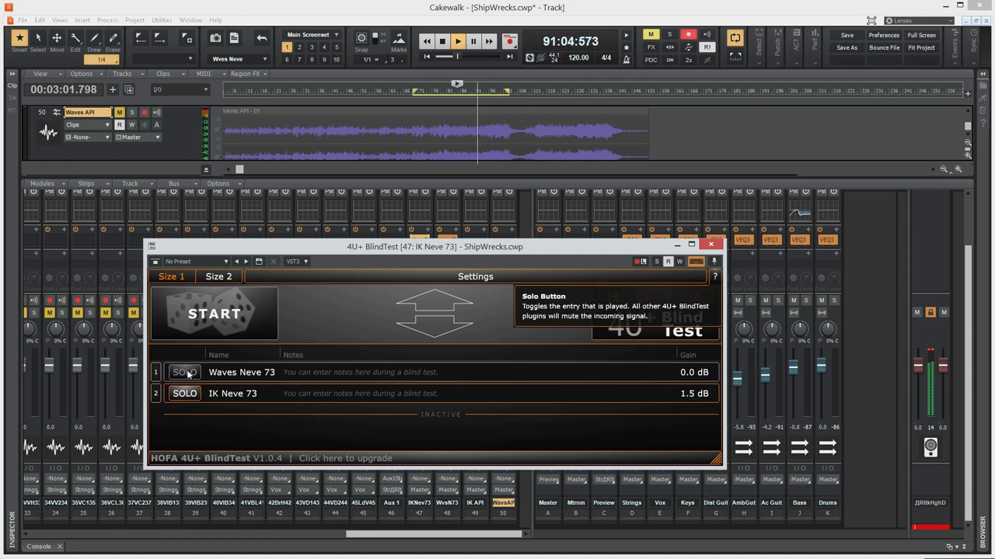
pyautogui.click(187, 374)
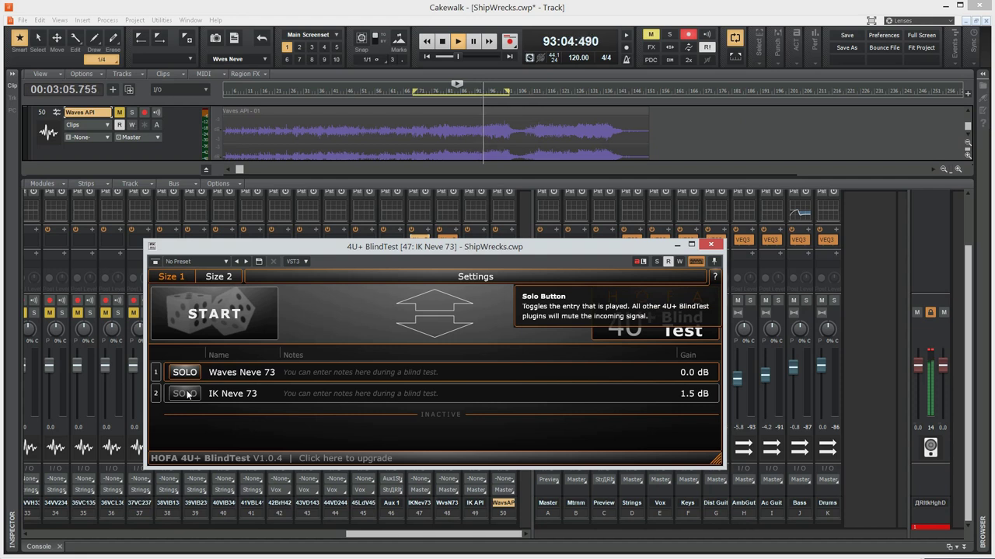
pyautogui.click(187, 394)
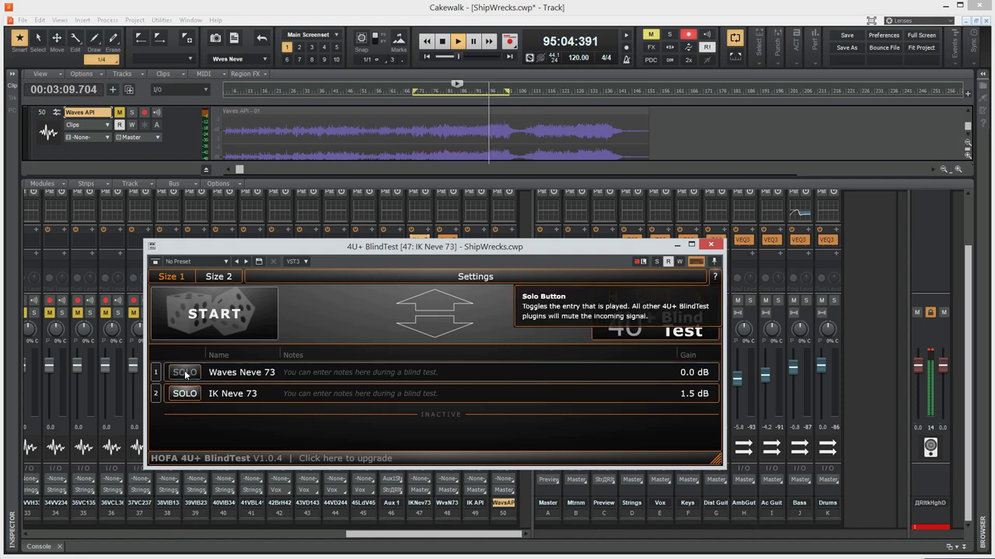
pyautogui.click(185, 373)
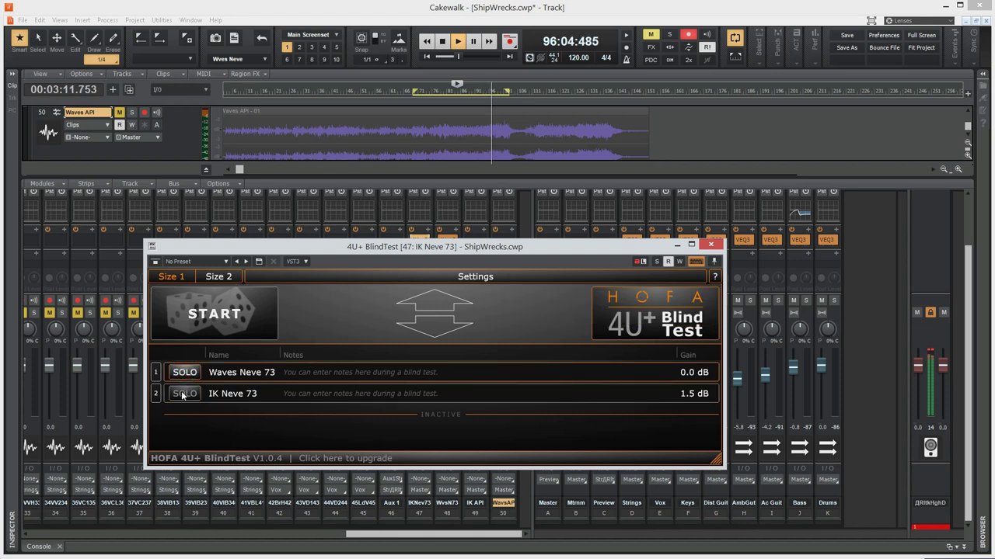
pyautogui.click(185, 395)
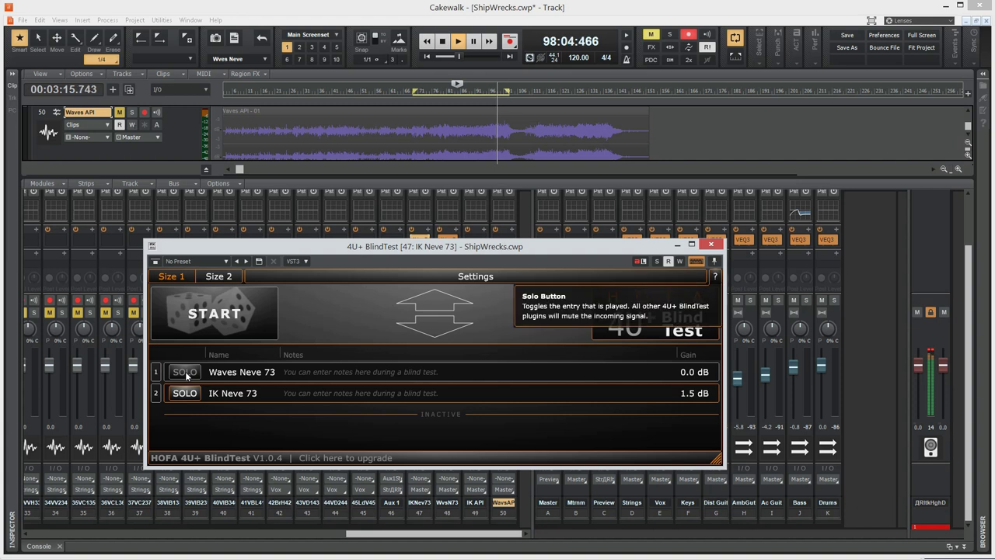
pyautogui.click(184, 377)
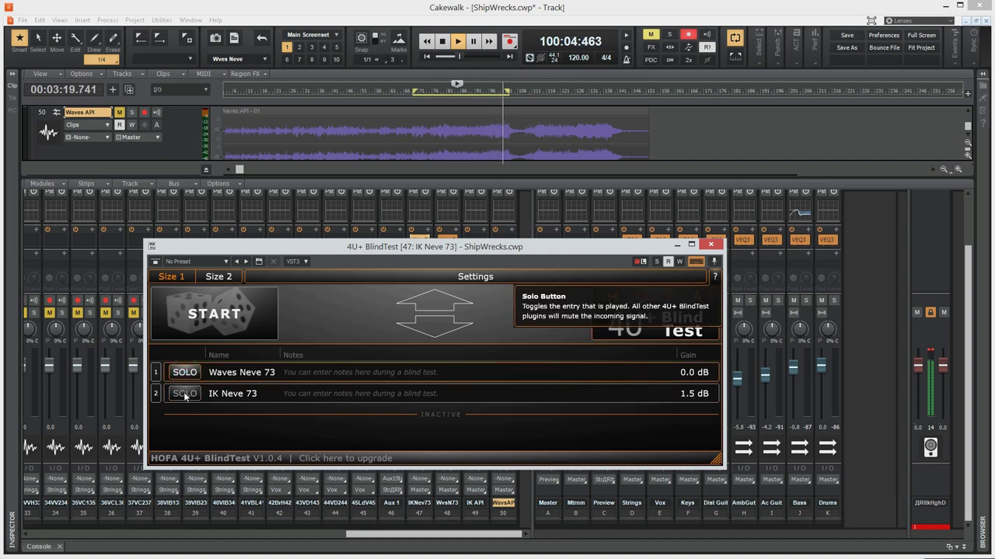
pyautogui.click(185, 393)
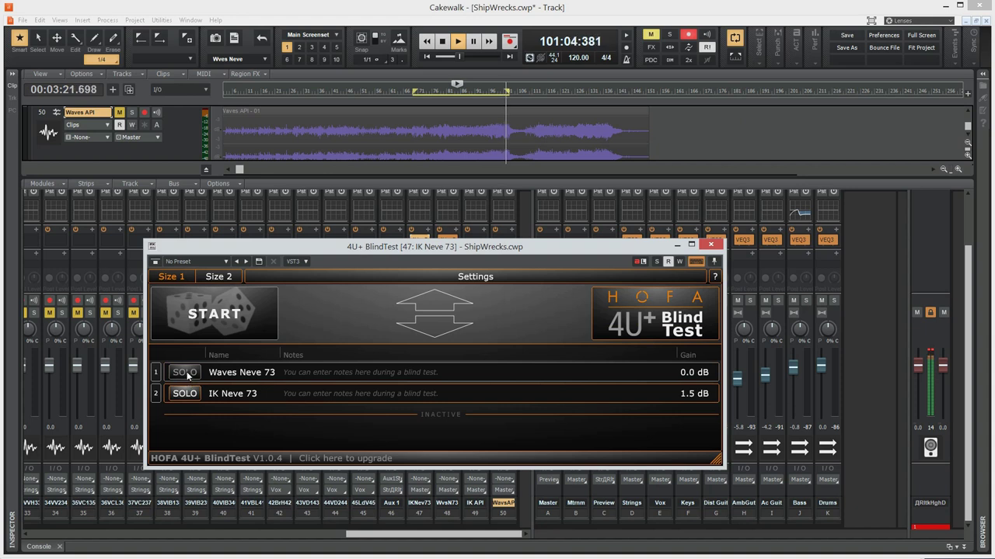
pyautogui.click(186, 375)
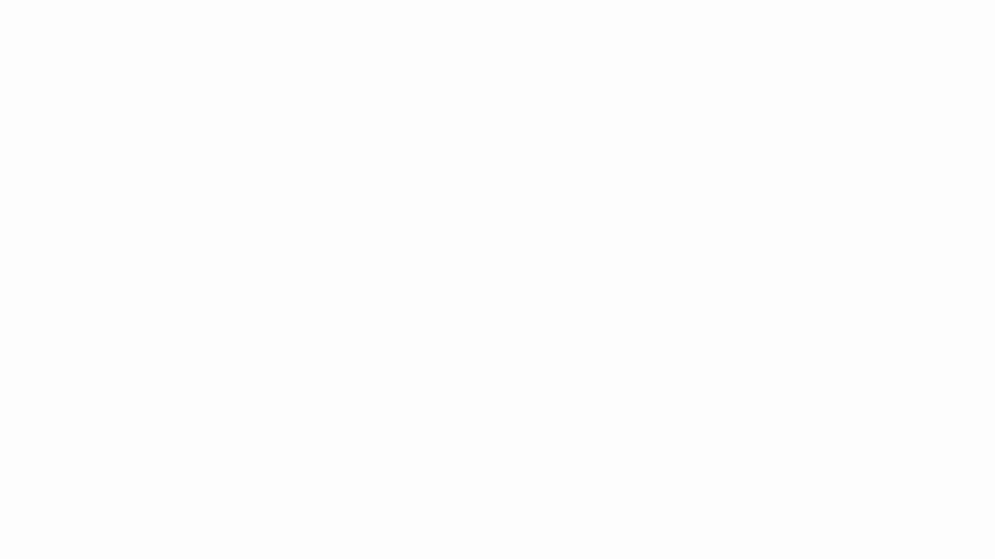